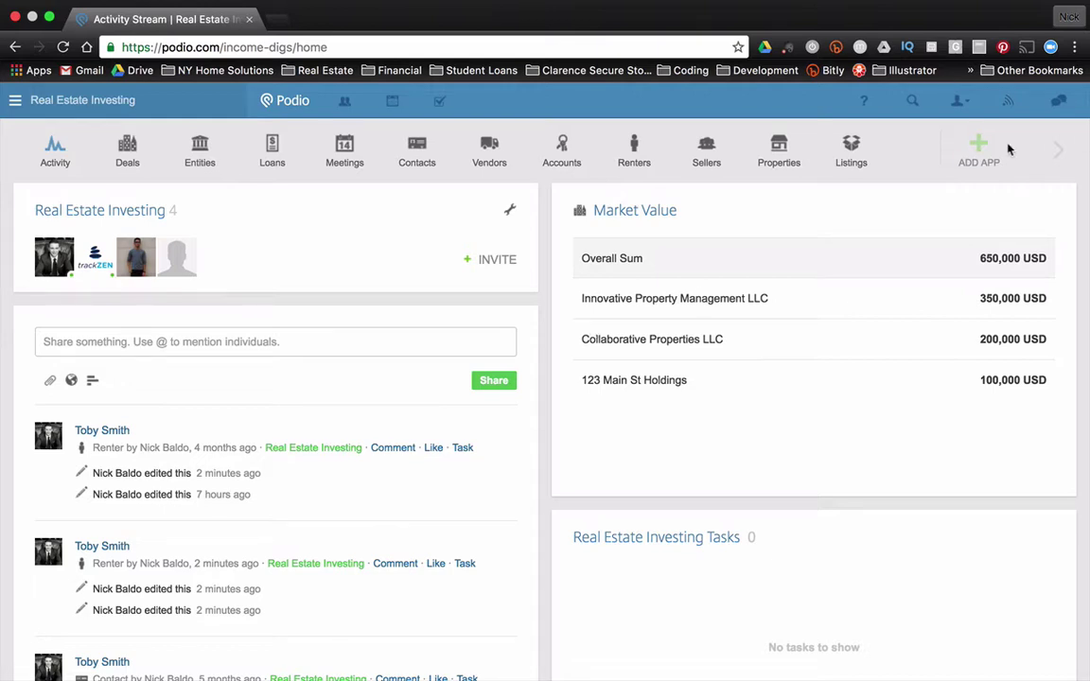
# Step: Open the Renters app and compare the details of the two same-named renter records in the Contacted column
pyautogui.click(1057, 149)
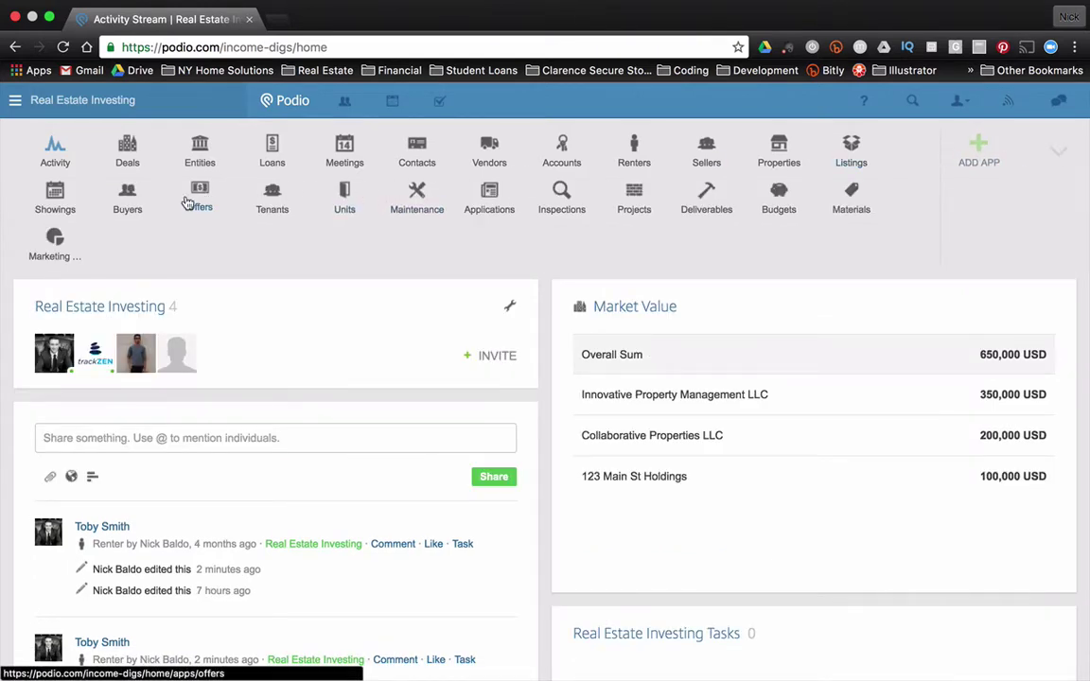
pyautogui.click(642, 156)
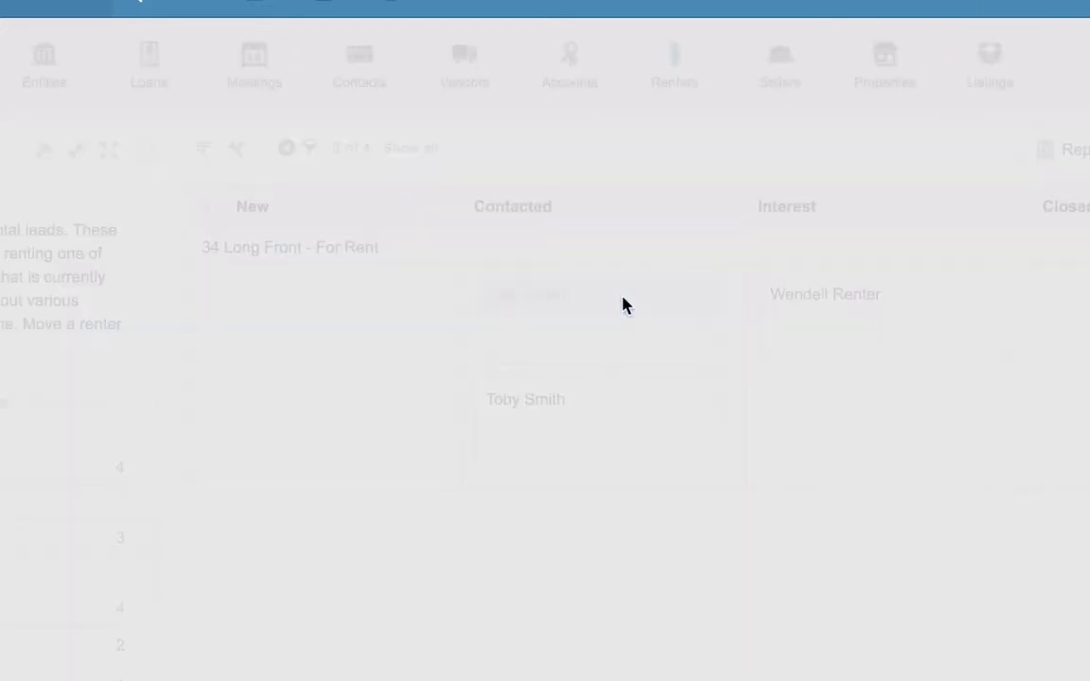
pyautogui.click(625, 305)
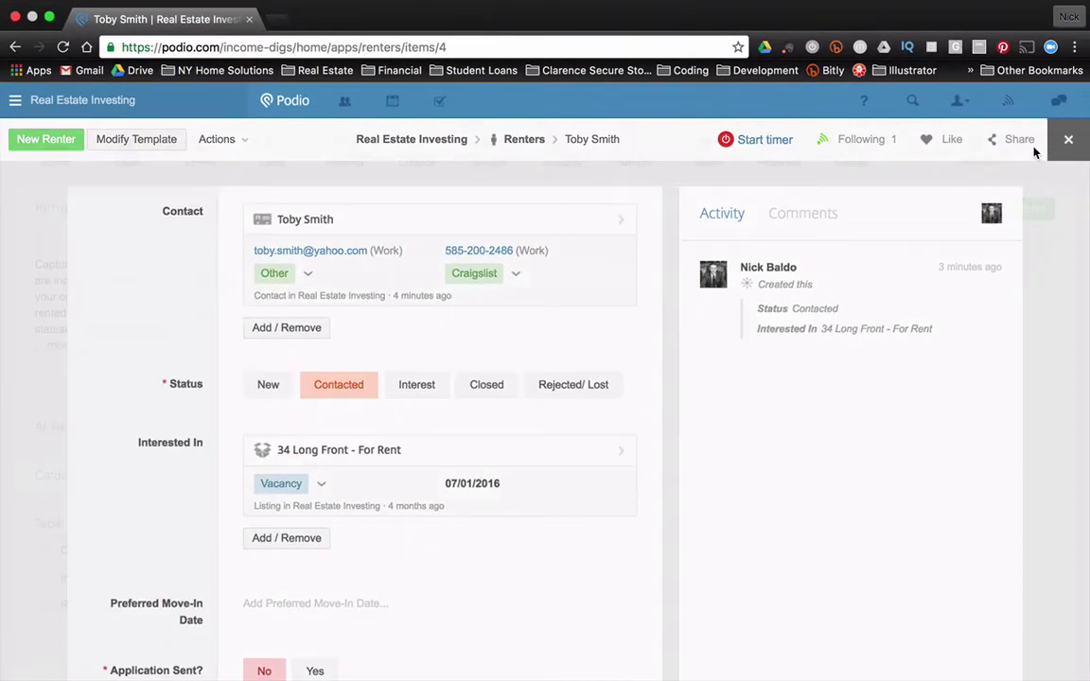
pyautogui.press('Escape')
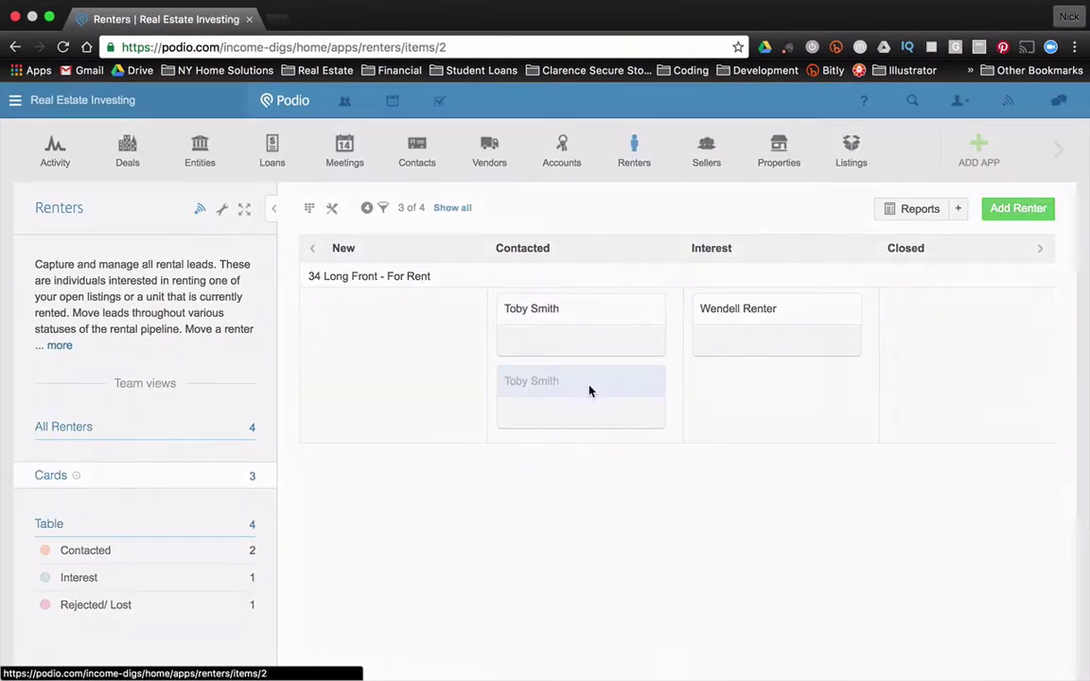
pyautogui.click(589, 389)
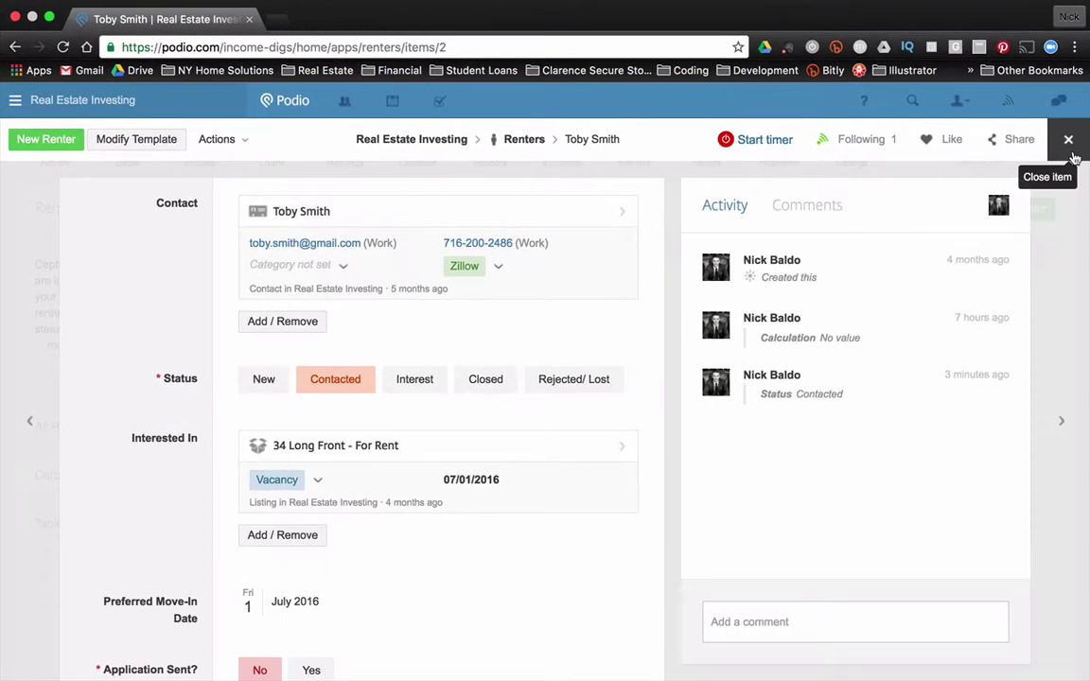
pyautogui.click(1072, 155)
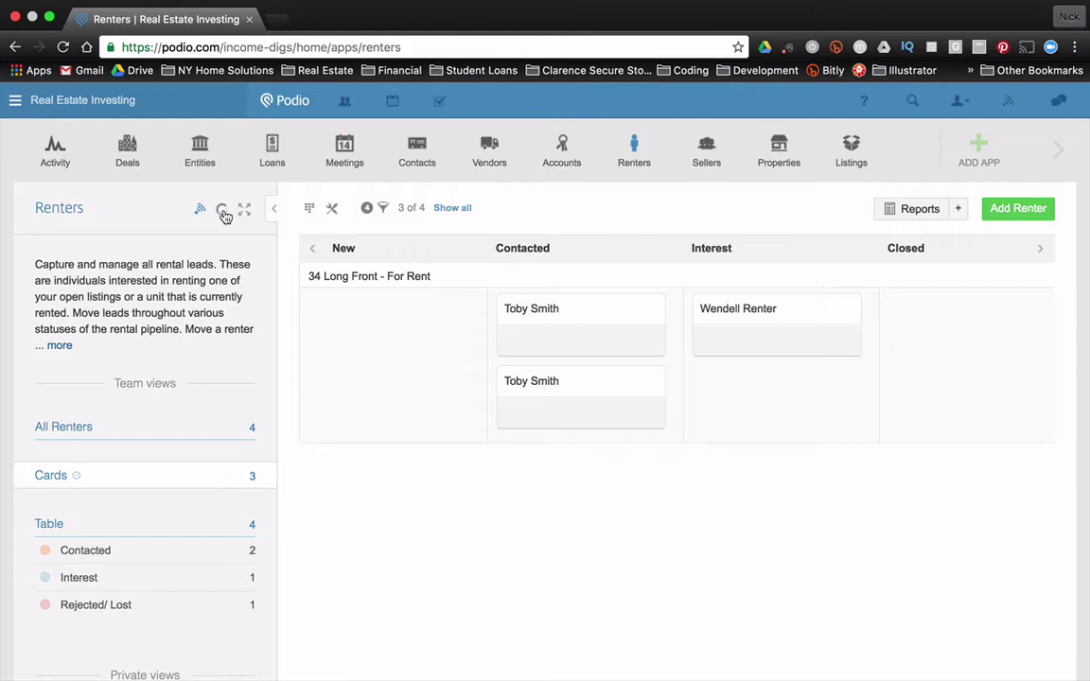
# Step: Enable Show unique ID in the Renters app's advanced settings and save the changes
pyautogui.click(223, 210)
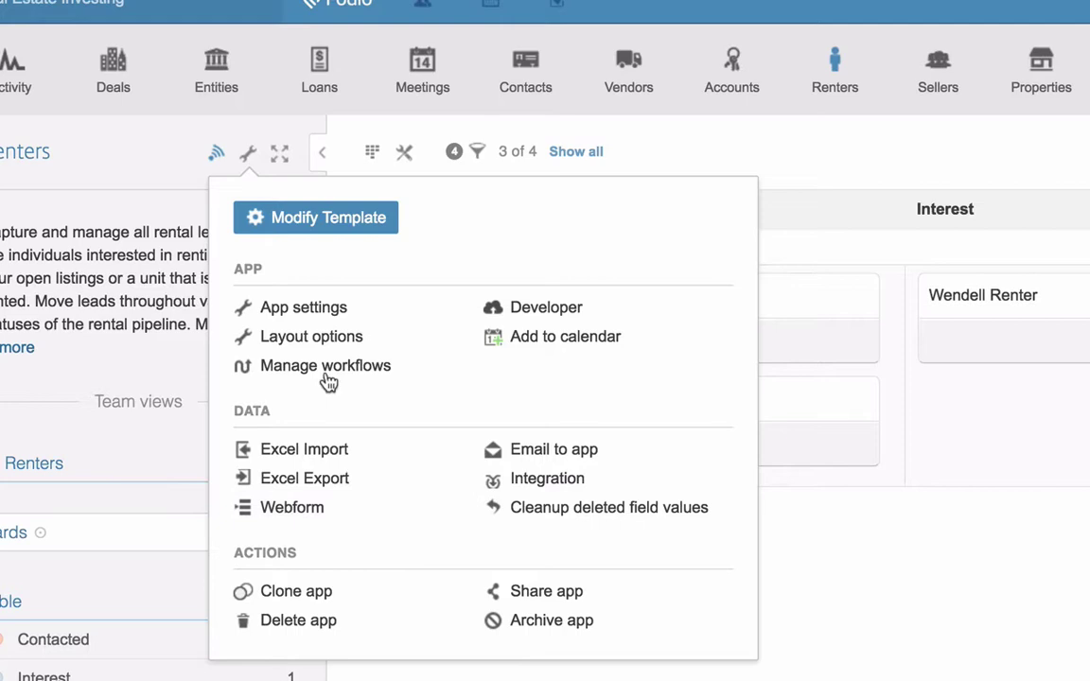
pyautogui.click(319, 309)
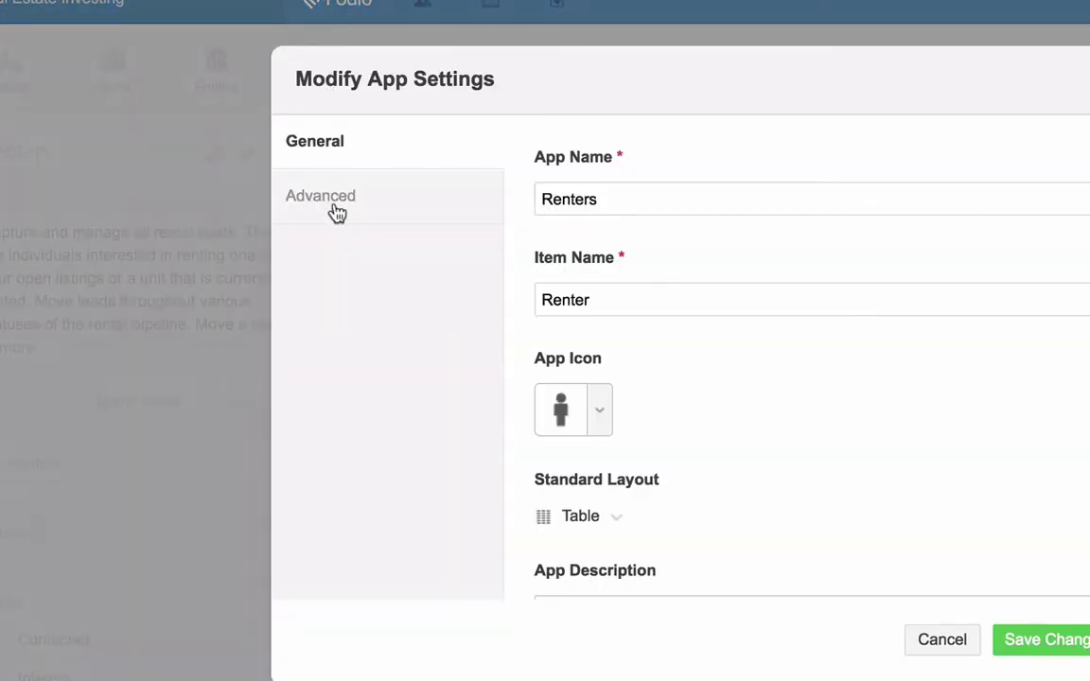
pyautogui.click(337, 210)
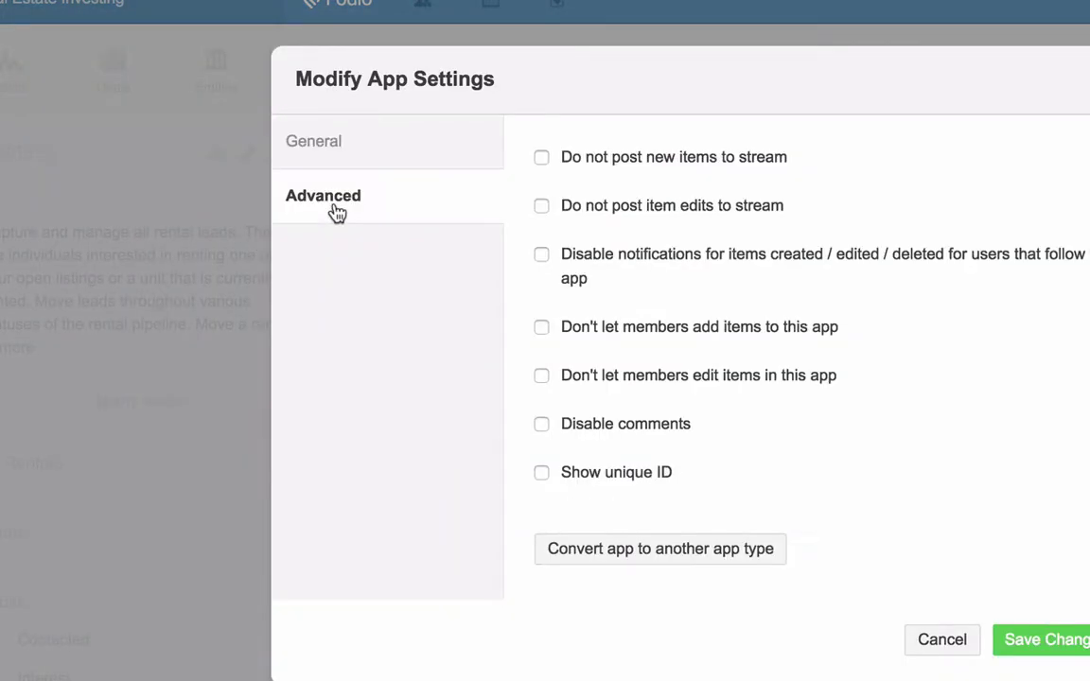
pyautogui.click(542, 475)
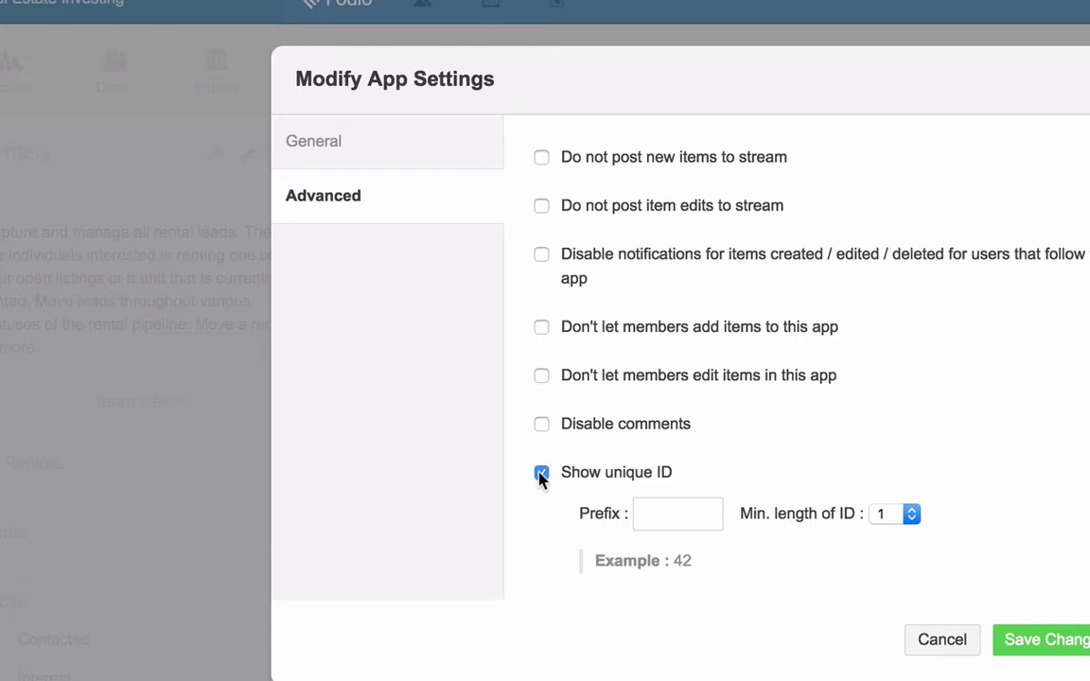
pyautogui.click(1025, 648)
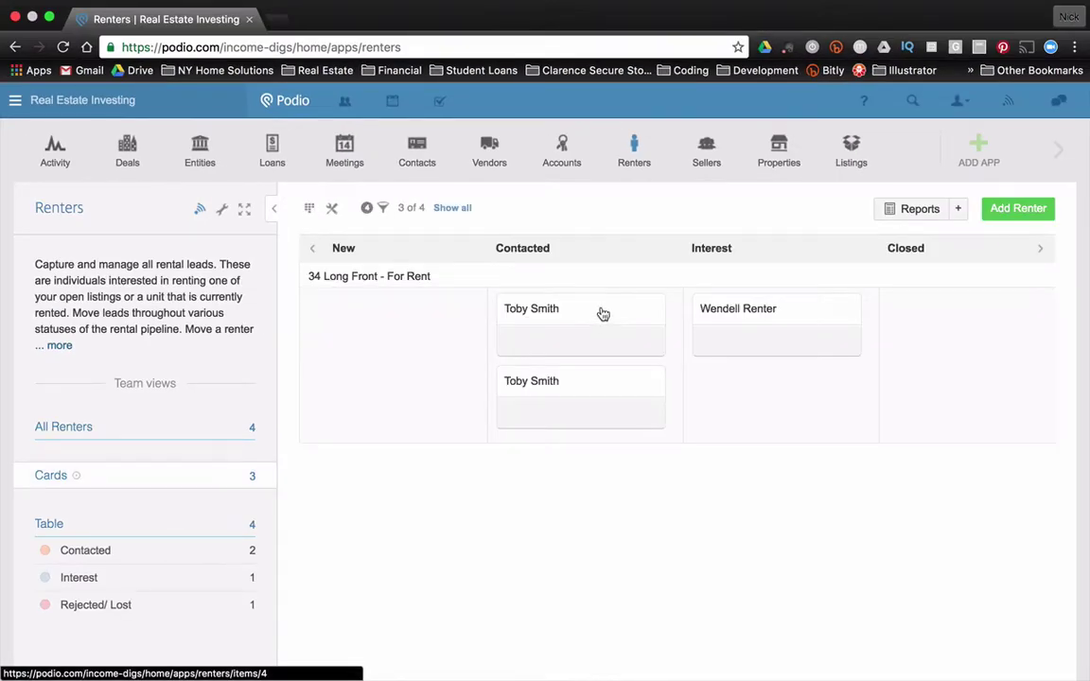
# Step: Check the Renter ID on each of the two same-named renter records in the Contacted column
pyautogui.click(603, 314)
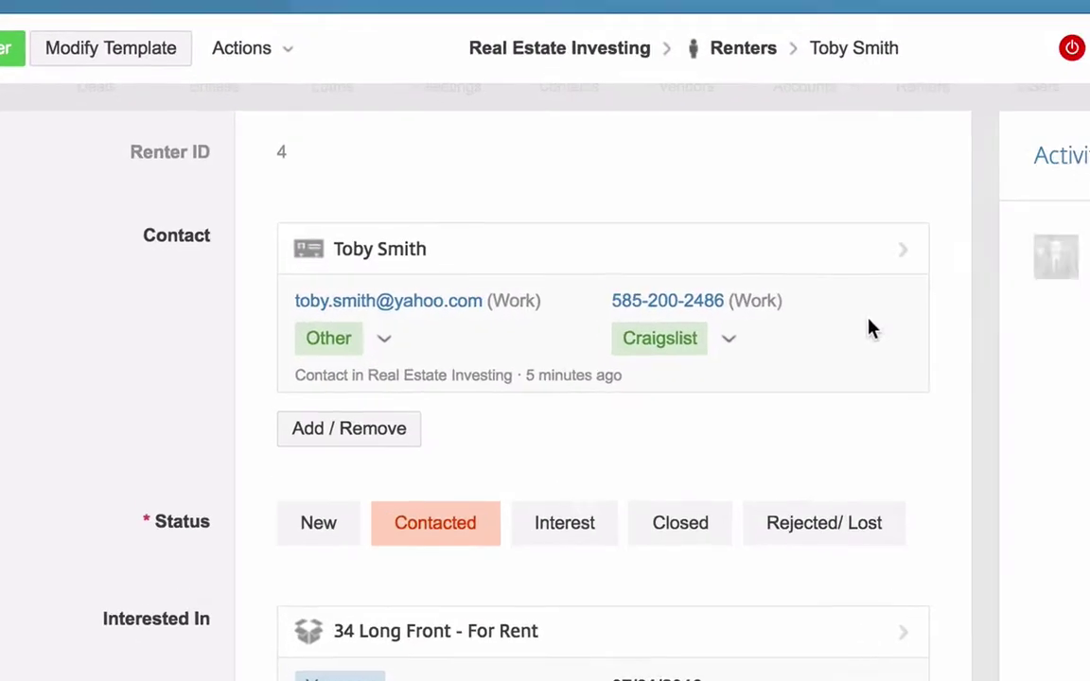
pyautogui.moveTo(298, 152); pyautogui.dragTo(250, 151)
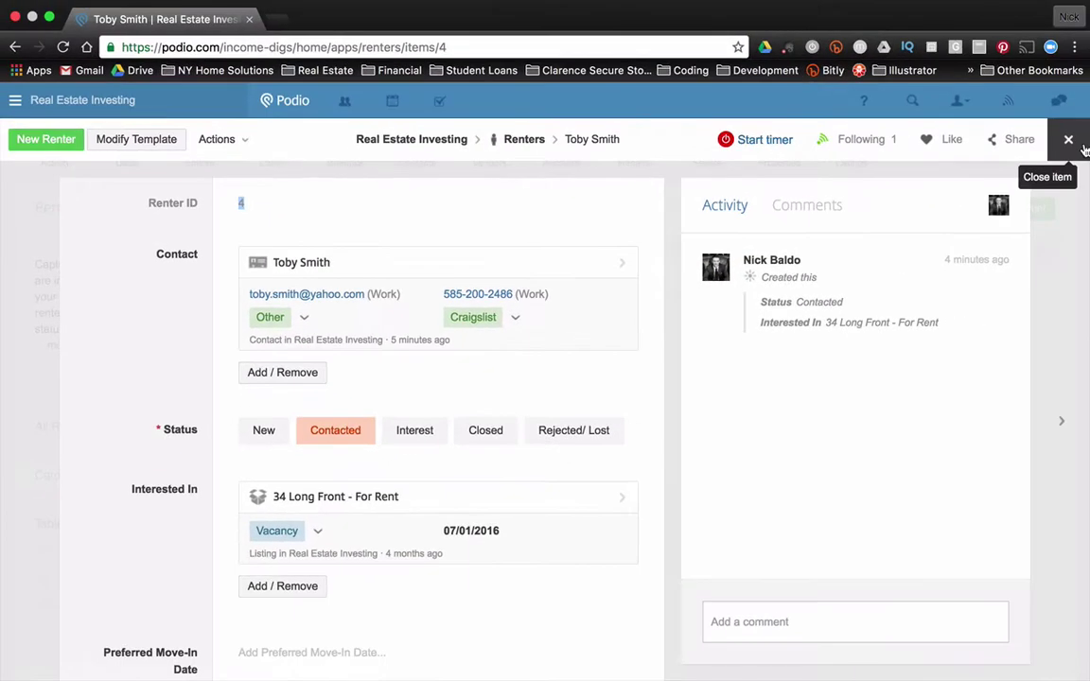
pyautogui.click(1068, 139)
pyautogui.click(571, 383)
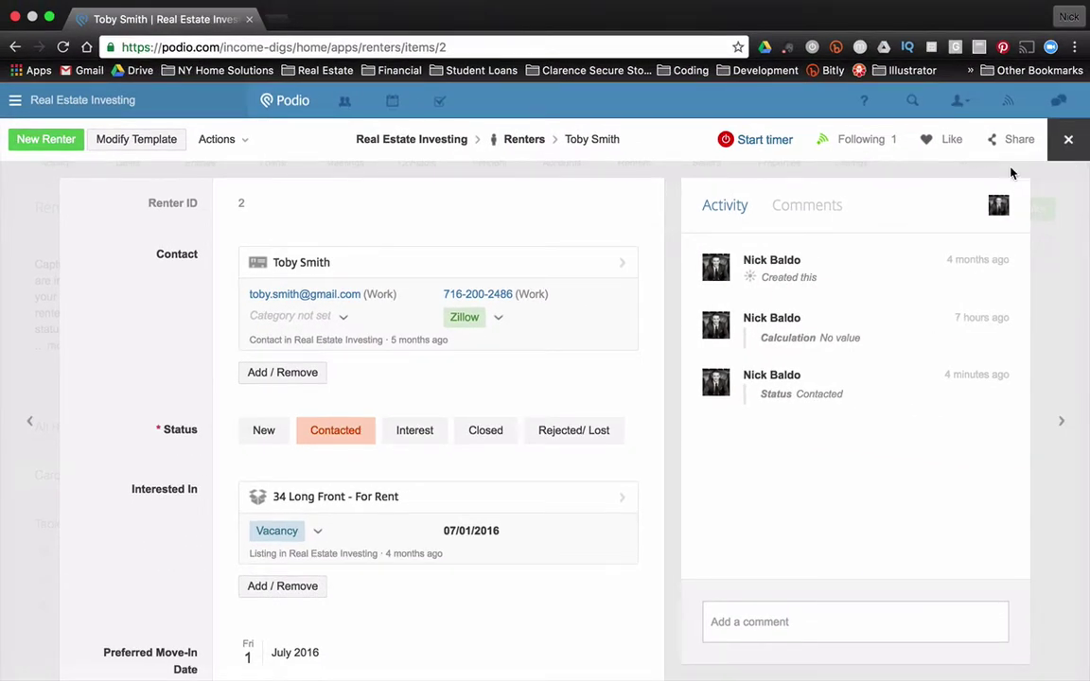
pyautogui.click(1064, 157)
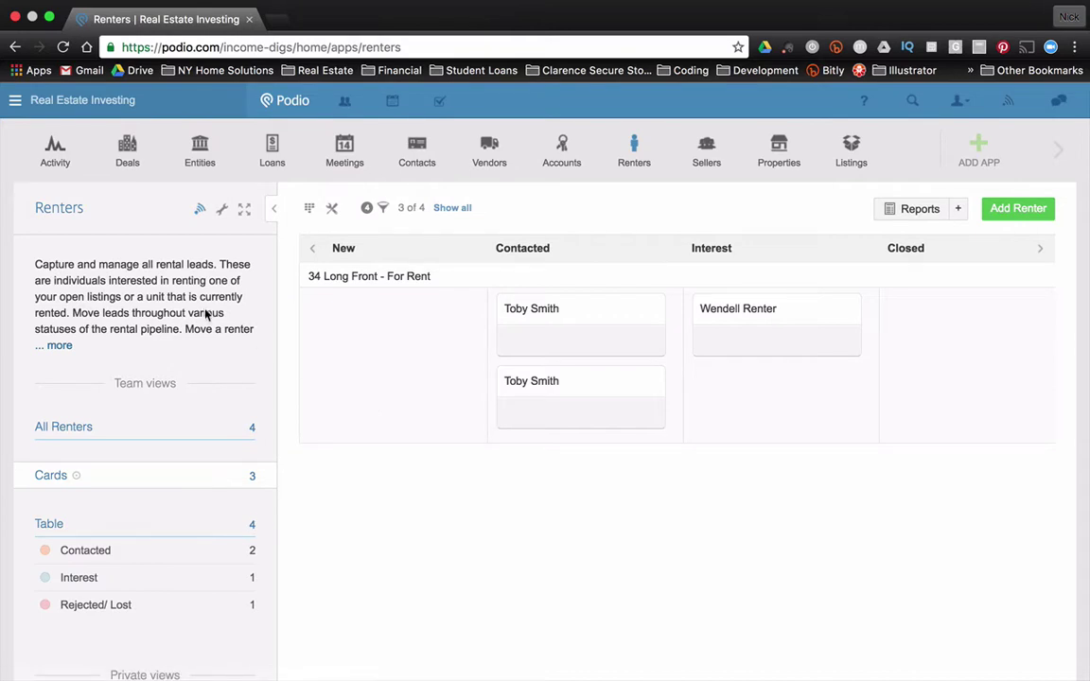
# Step: Set the Renters unique ID prefix to REN with a minimum length of 3, save, and check the ID on the first Contacted renter
pyautogui.click(222, 210)
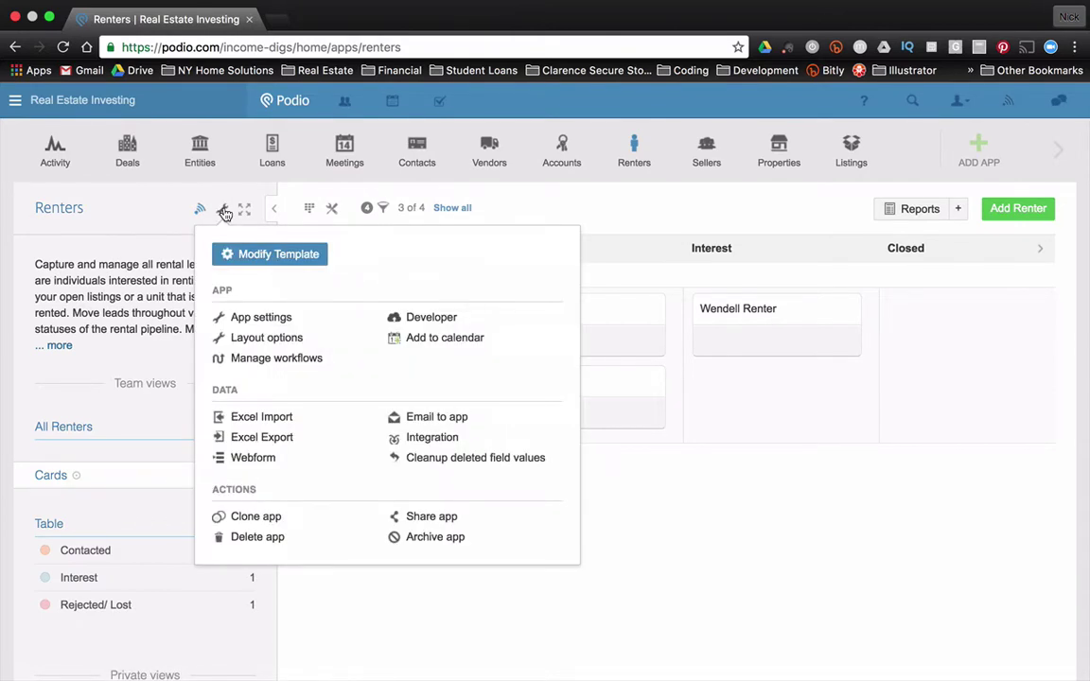
pyautogui.click(271, 320)
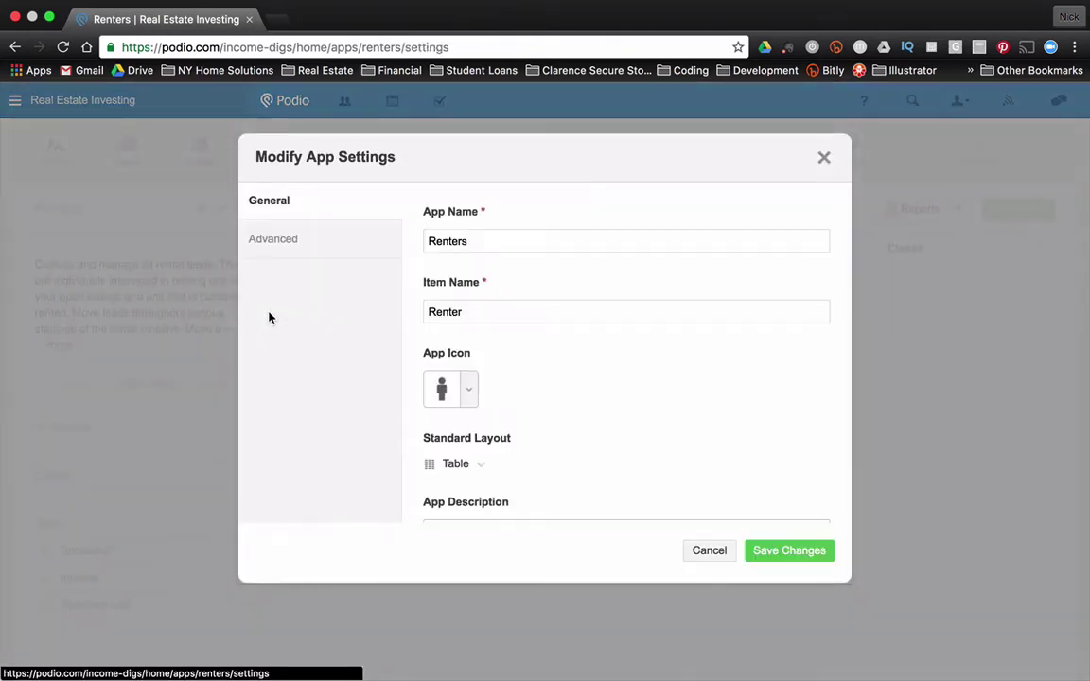
pyautogui.click(280, 242)
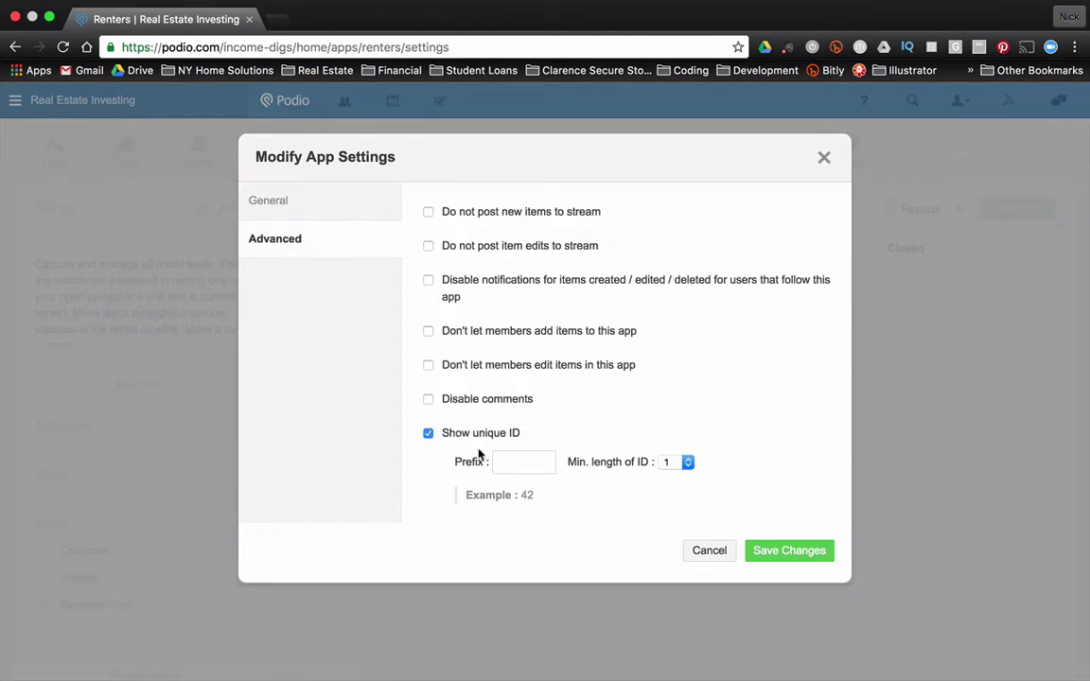
pyautogui.click(536, 462)
pyautogui.write('REN')
pyautogui.click(675, 464)
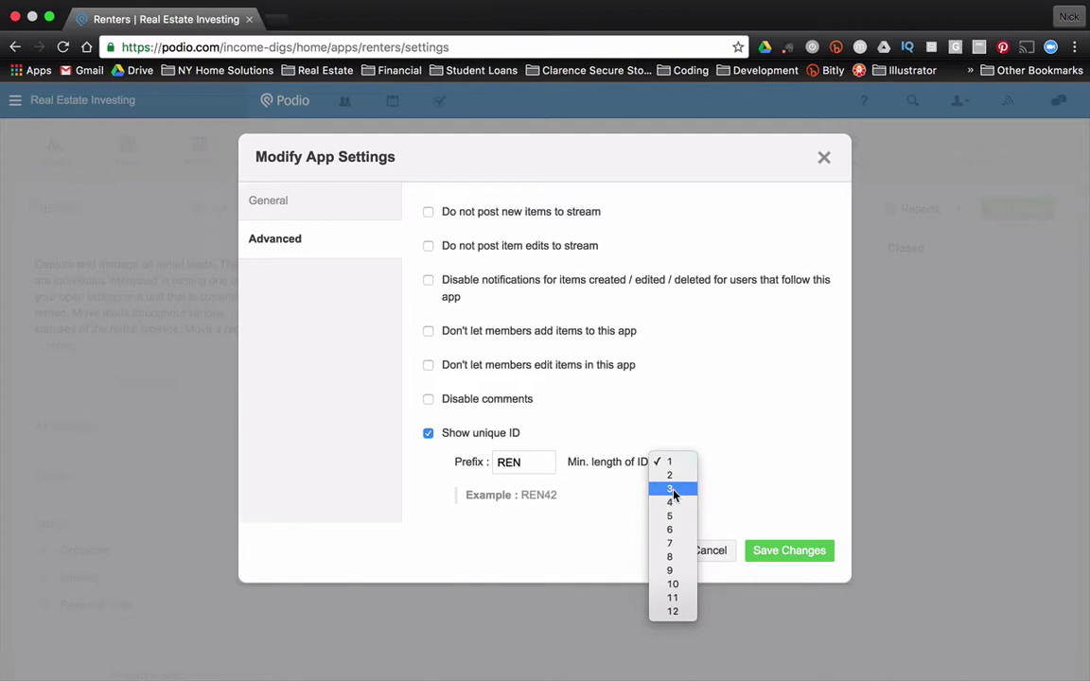
pyautogui.click(675, 490)
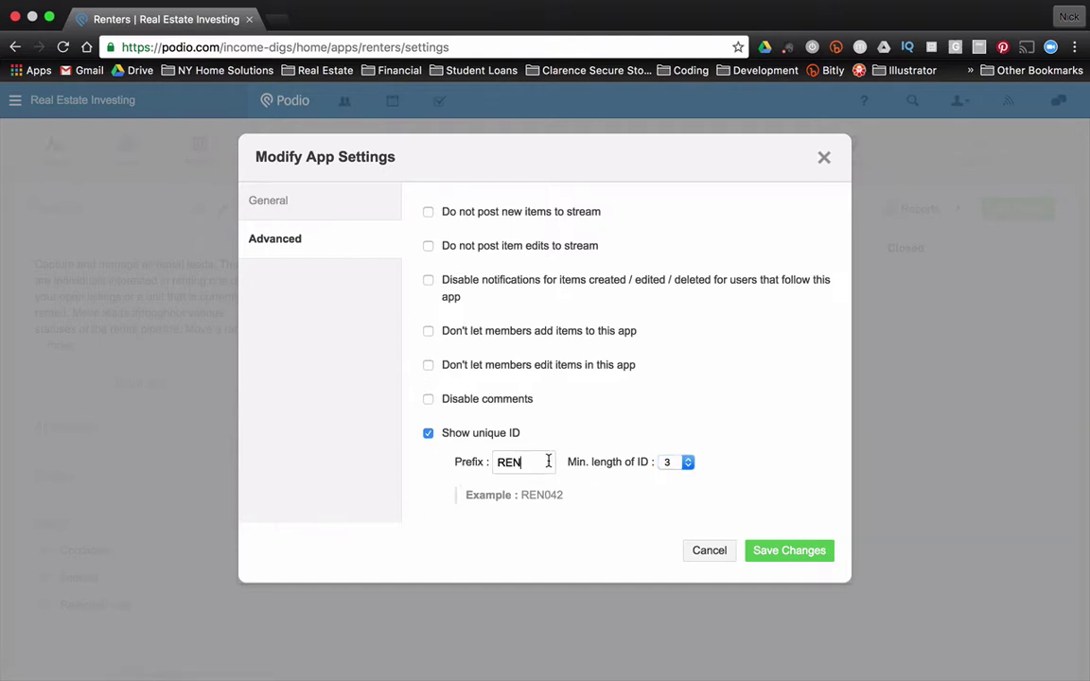
pyautogui.moveTo(547, 461); pyautogui.dragTo(496, 462)
pyautogui.click(786, 549)
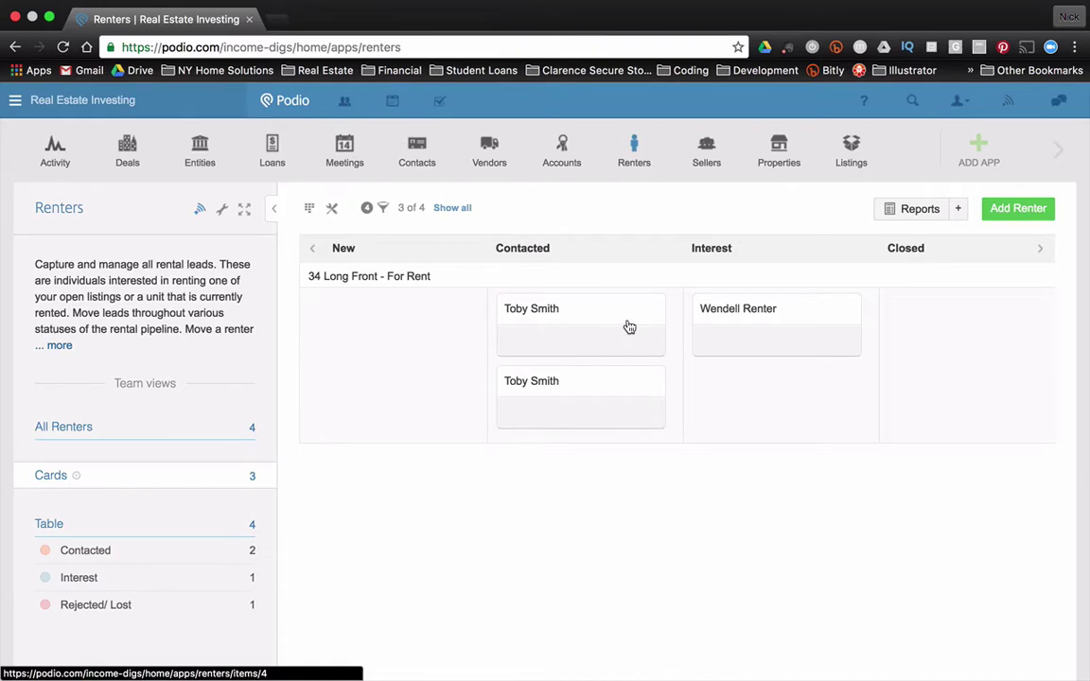
pyautogui.click(627, 324)
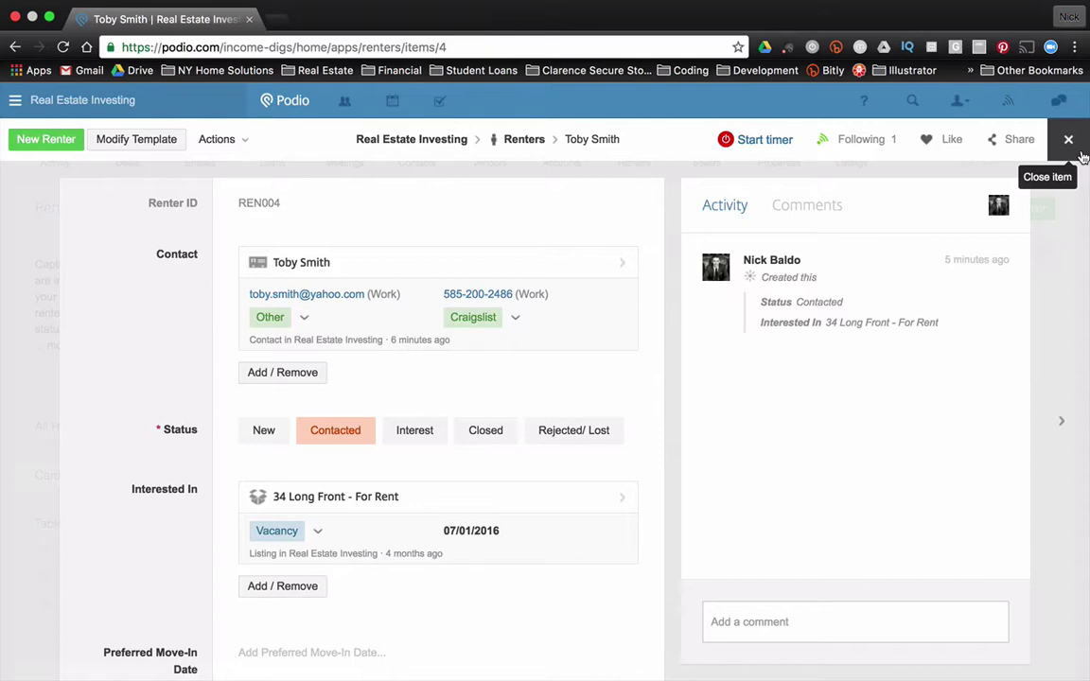
pyautogui.click(1069, 139)
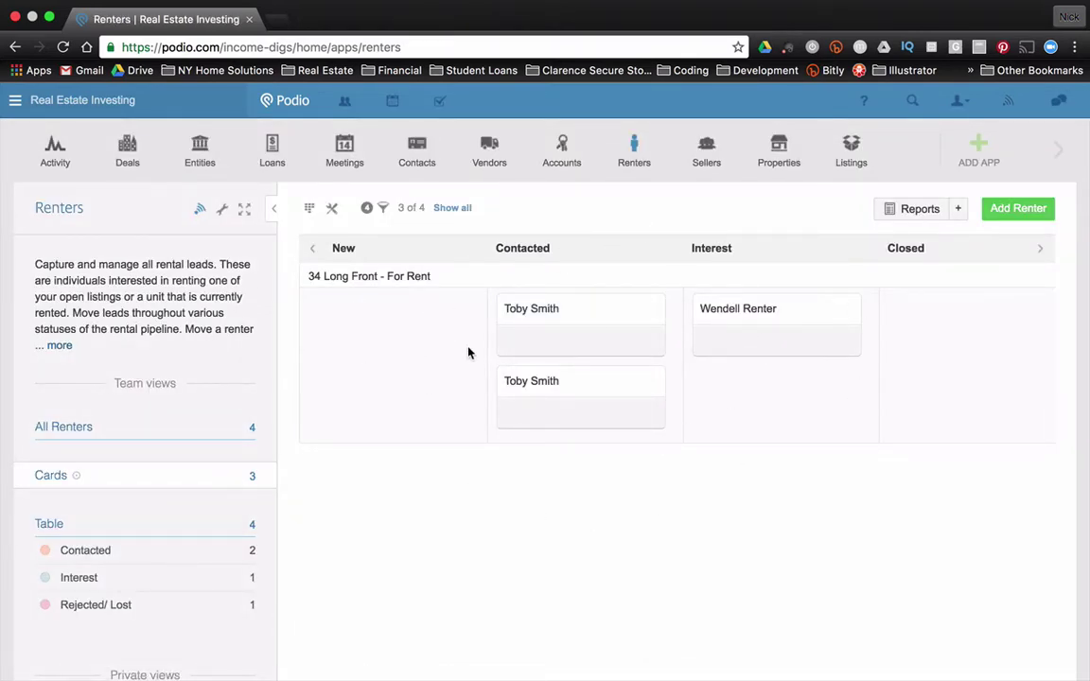
# Step: Modify the first Contacted renter's template by adding a Calculation field above Contact and naming it Renter ID
pyautogui.click(524, 312)
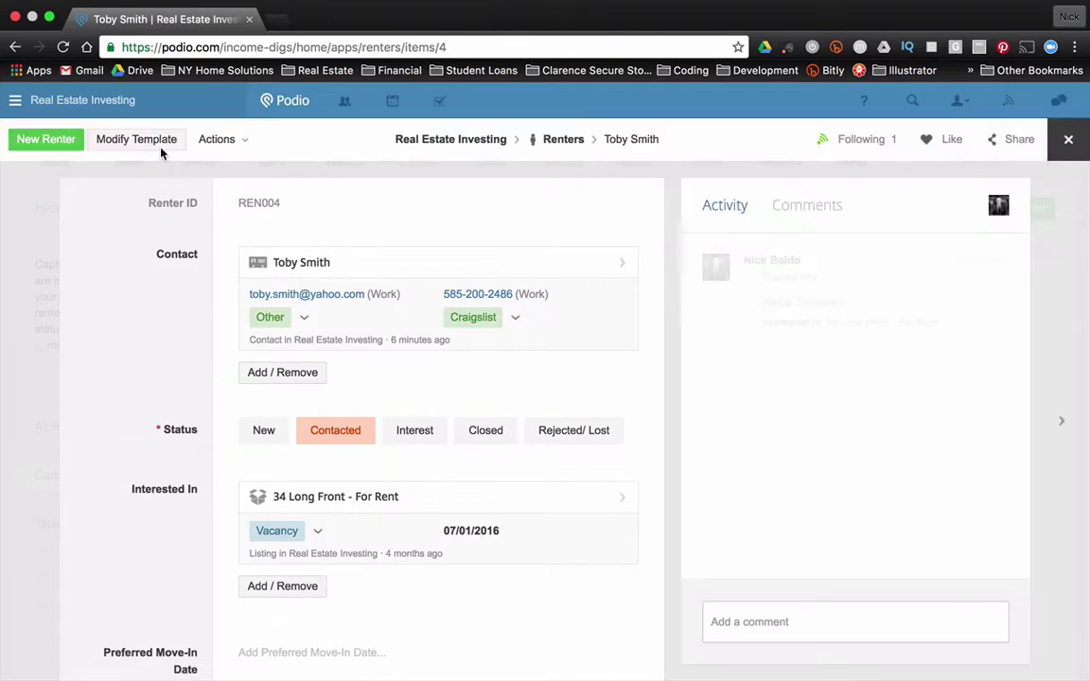
pyautogui.click(139, 139)
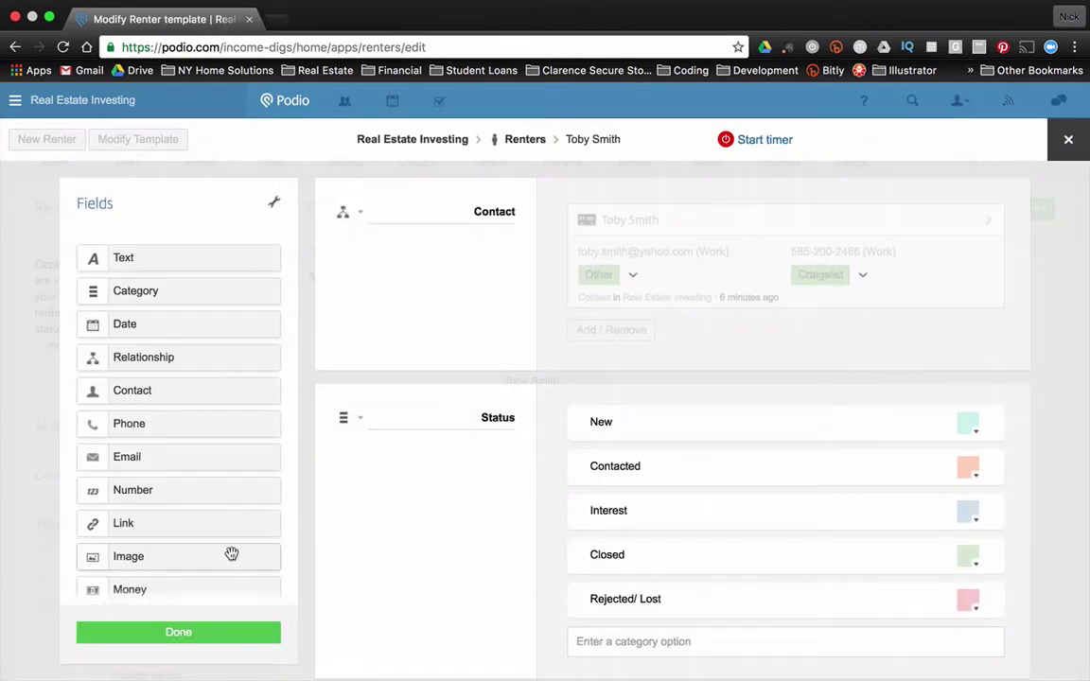
pyautogui.scroll(-5, 231, 554)
pyautogui.scroll(4, 331, 474)
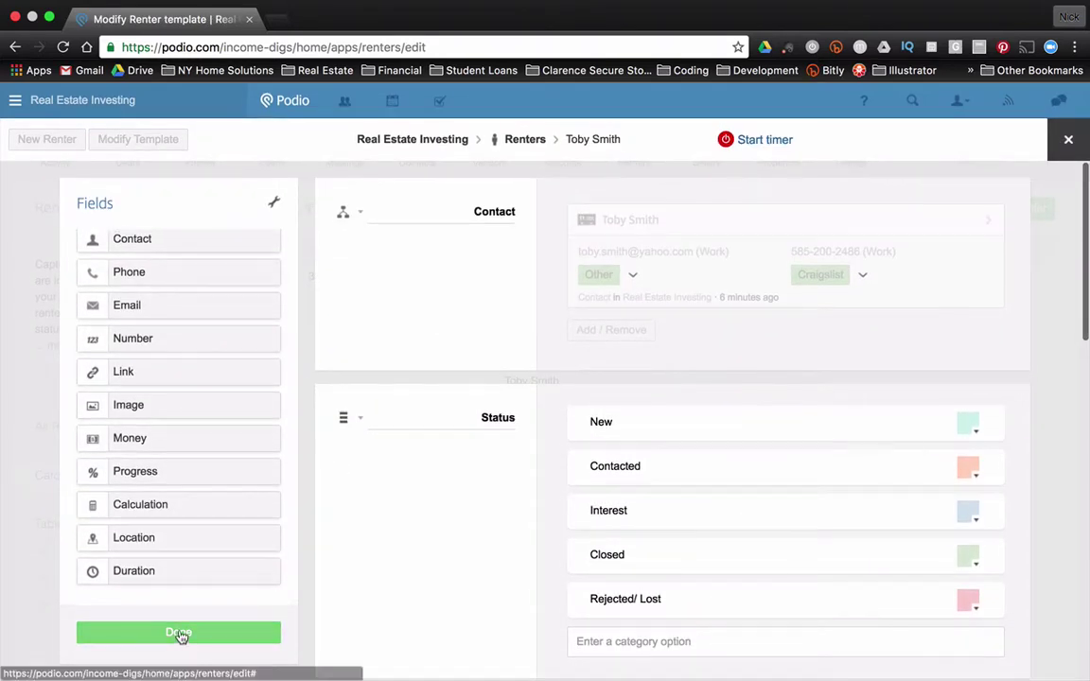
pyautogui.moveTo(165, 512); pyautogui.dragTo(479, 202)
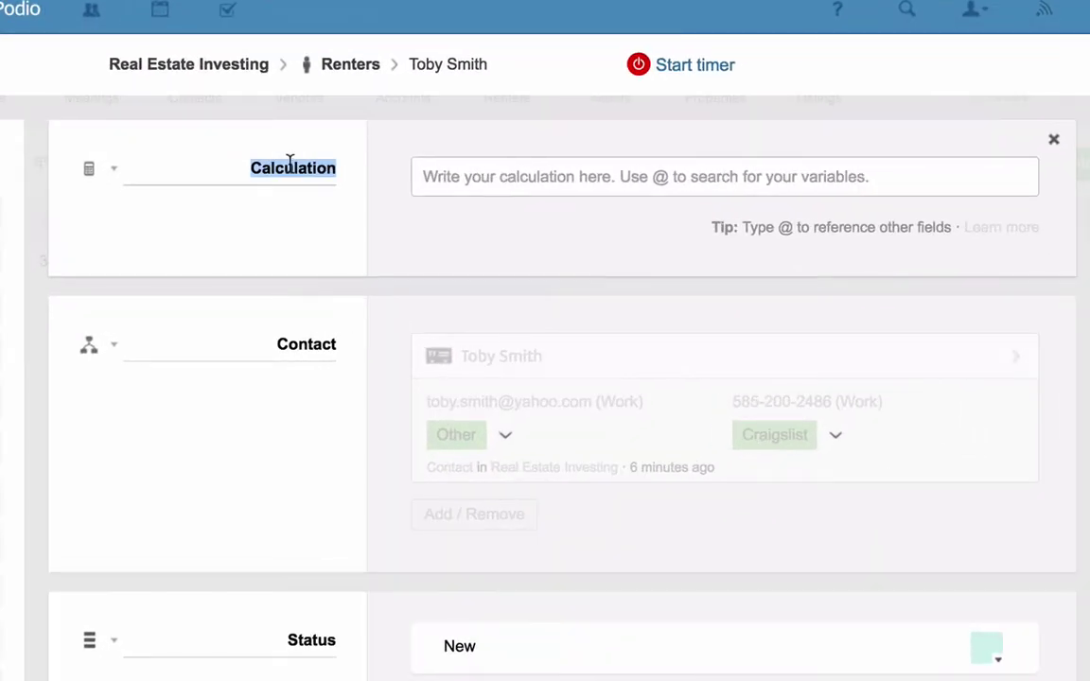
pyautogui.write('REN')
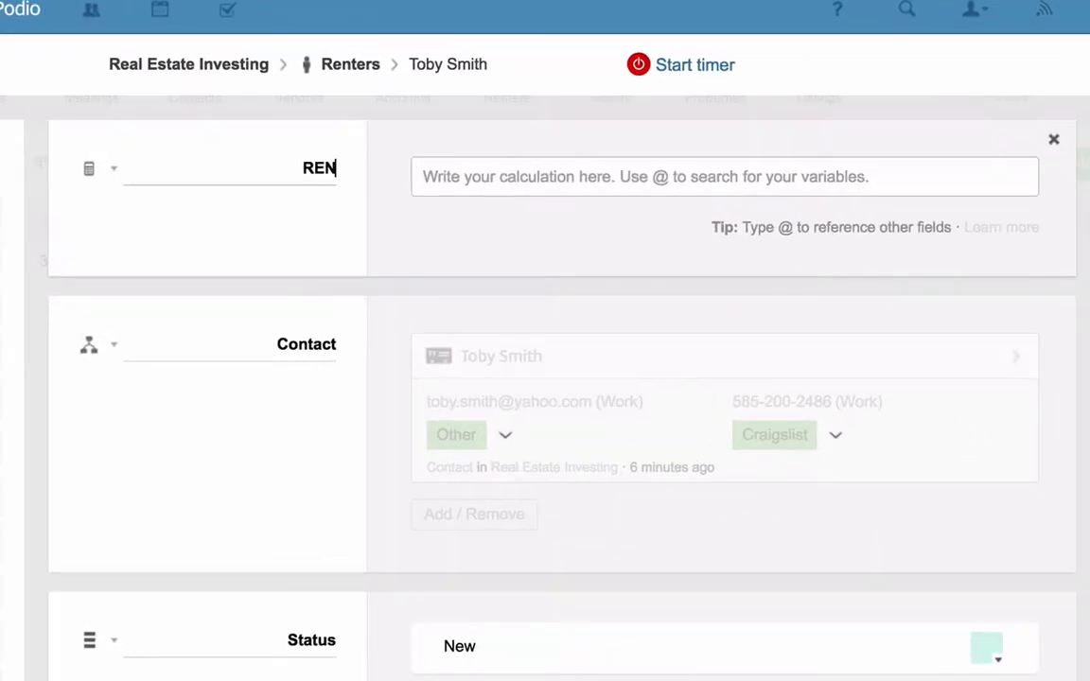
pyautogui.press('BackSpace')
pyautogui.press('BackSpace')
pyautogui.write('enter ID')
pyautogui.press('Tab')
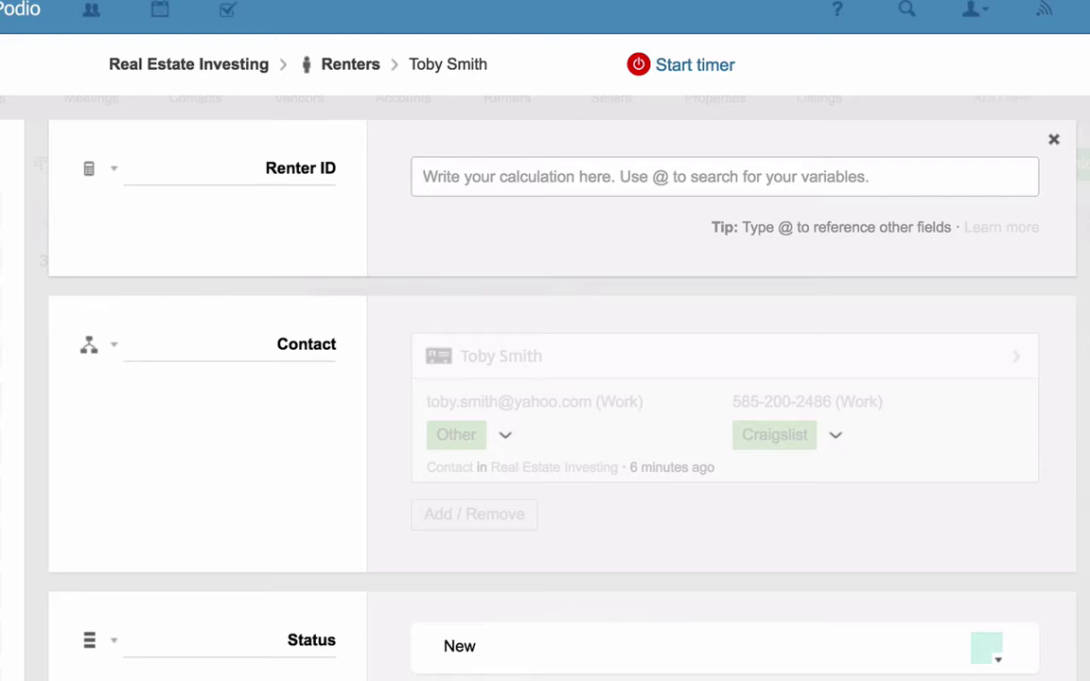
pyautogui.write('@')
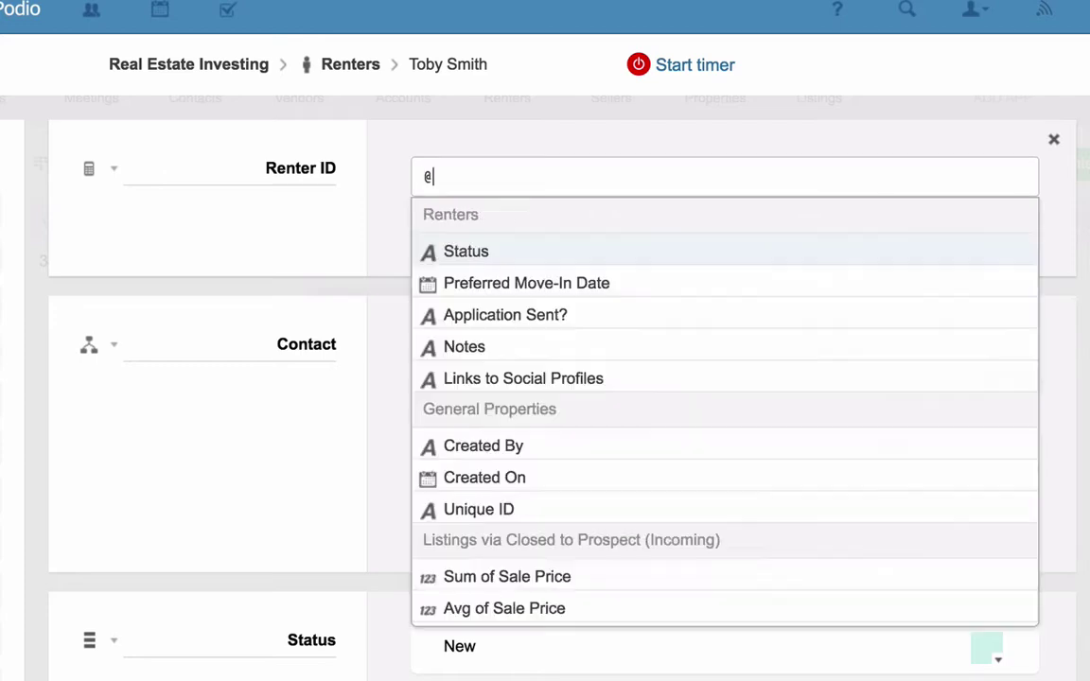
pyautogui.write('uniq')
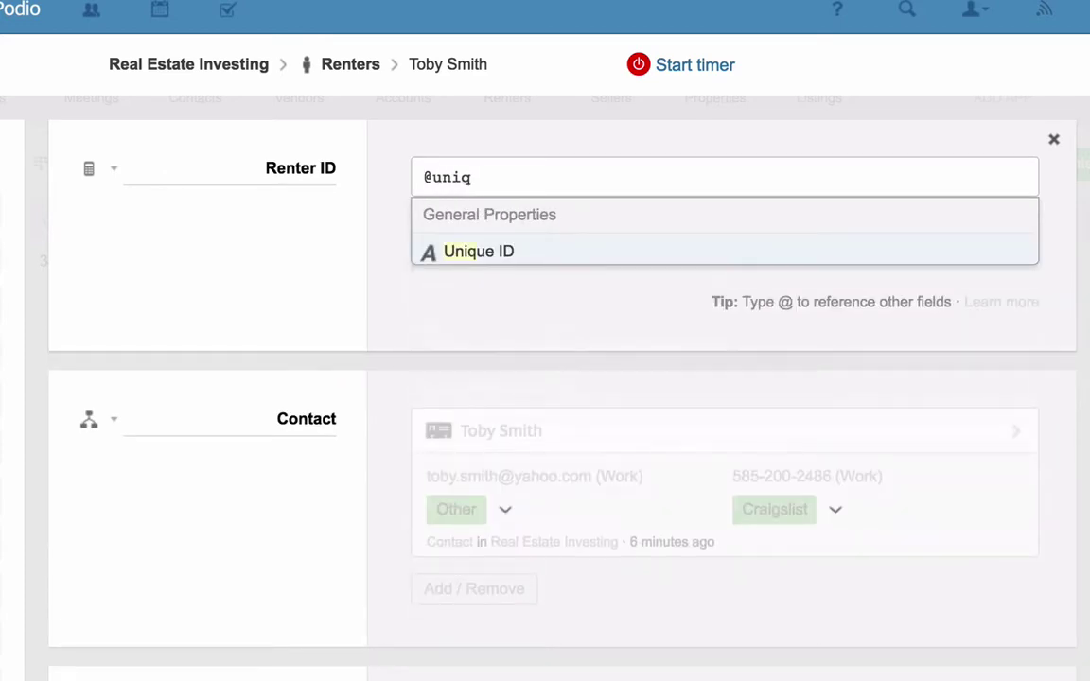
pyautogui.press('Return')
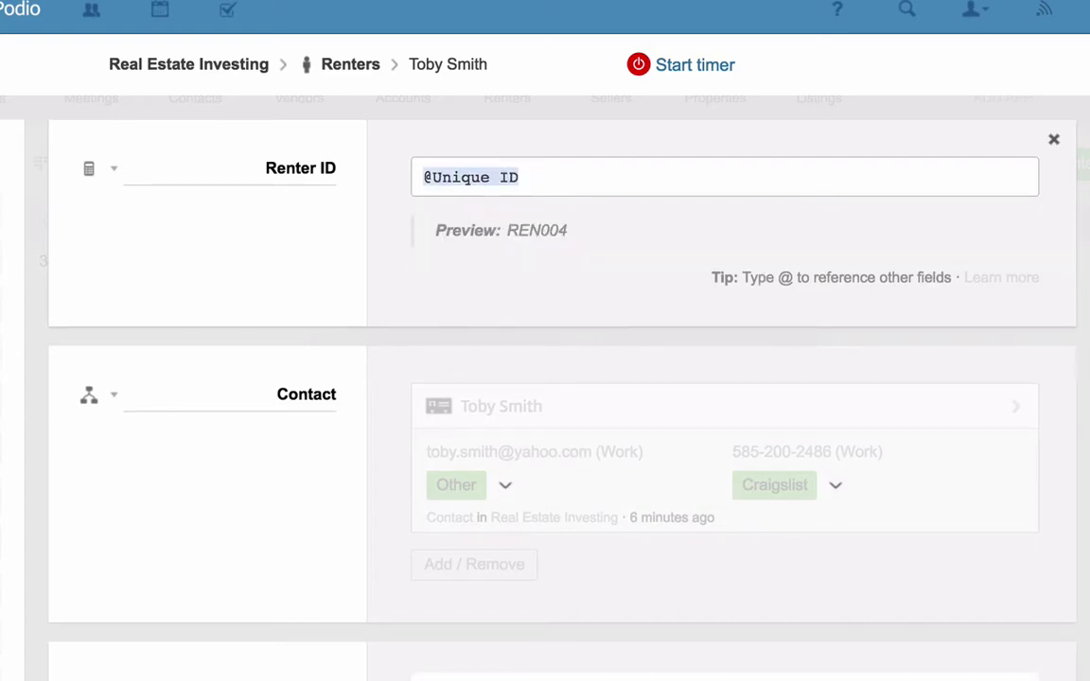
pyautogui.write('+"-"+')
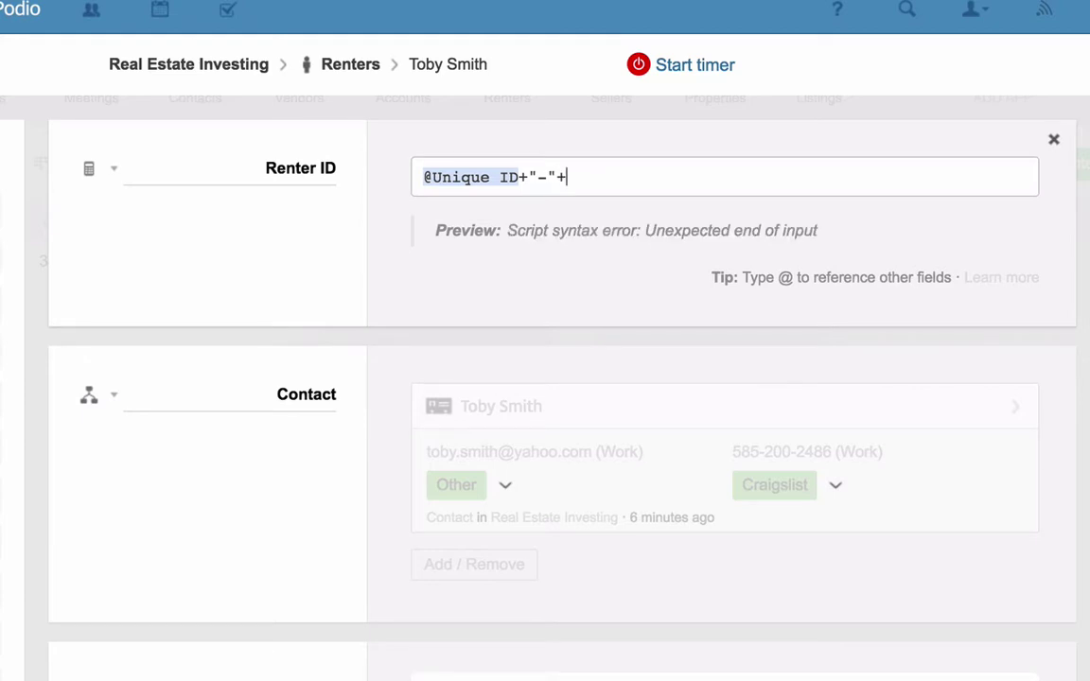
pyautogui.write('@name')
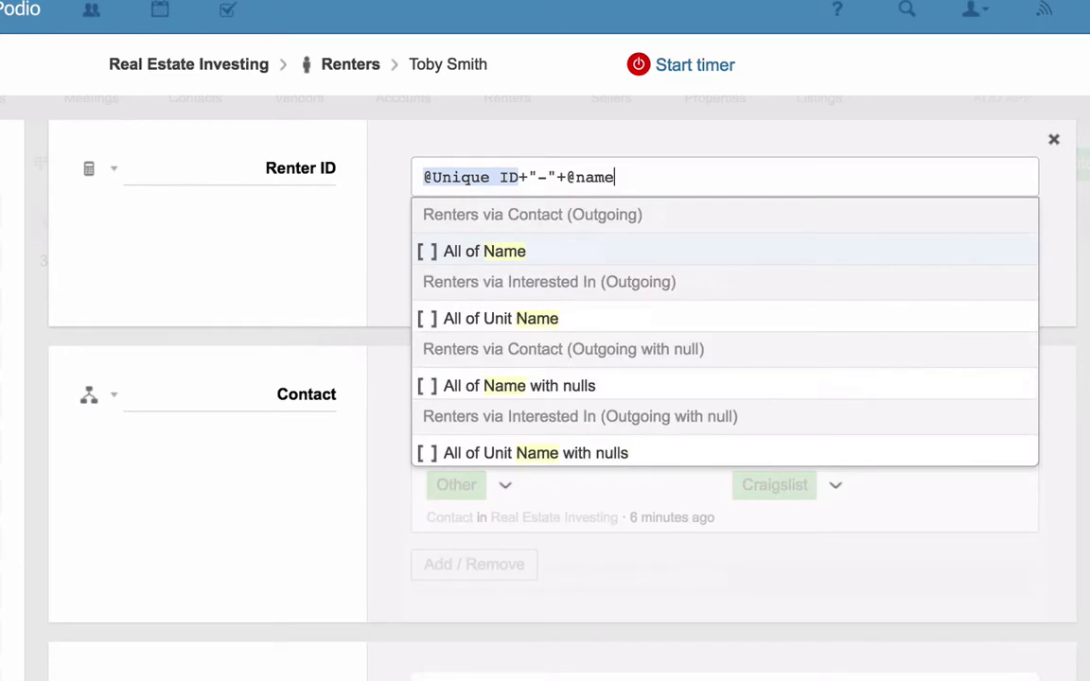
pyautogui.click(560, 253)
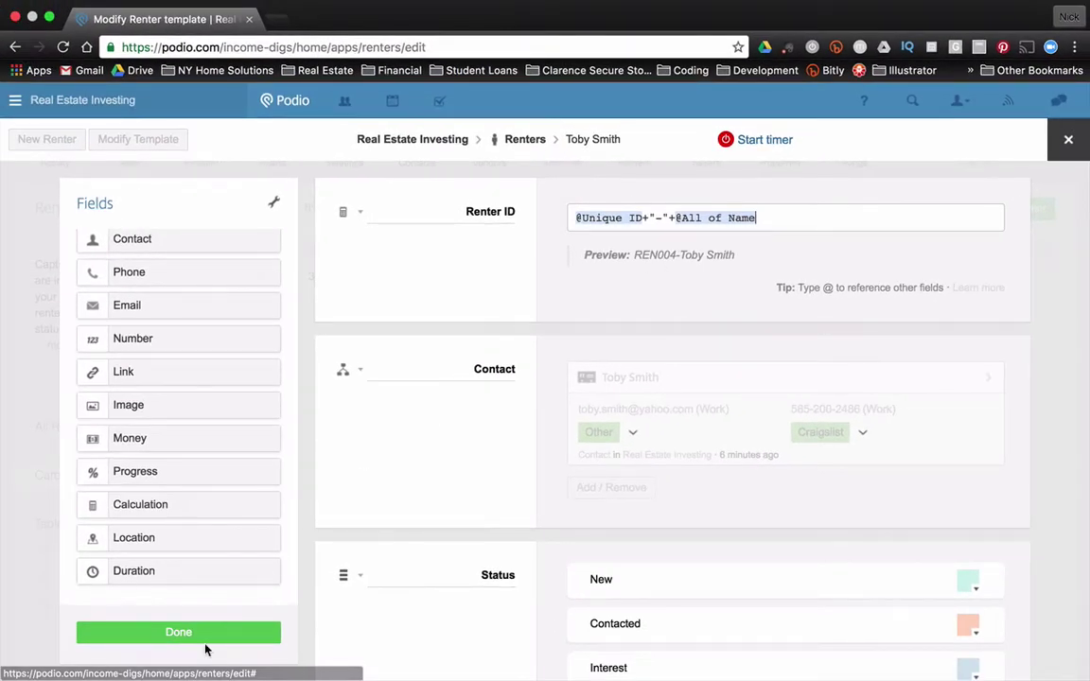
pyautogui.click(206, 642)
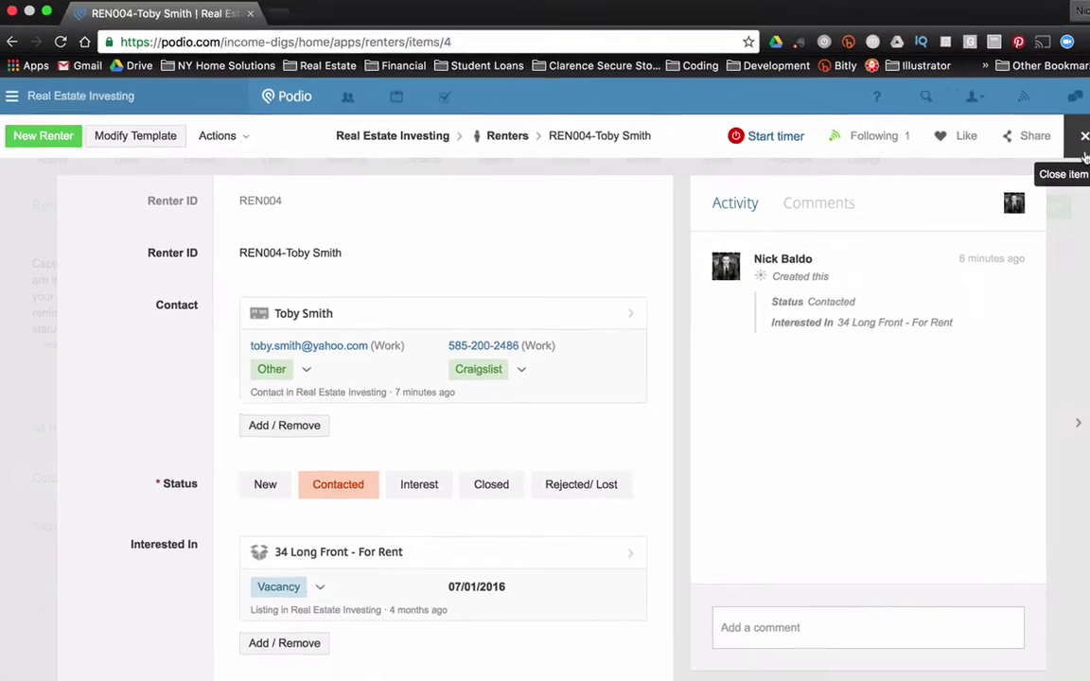
# Step: Close the renter record and reload the Renters board
pyautogui.click(1084, 142)
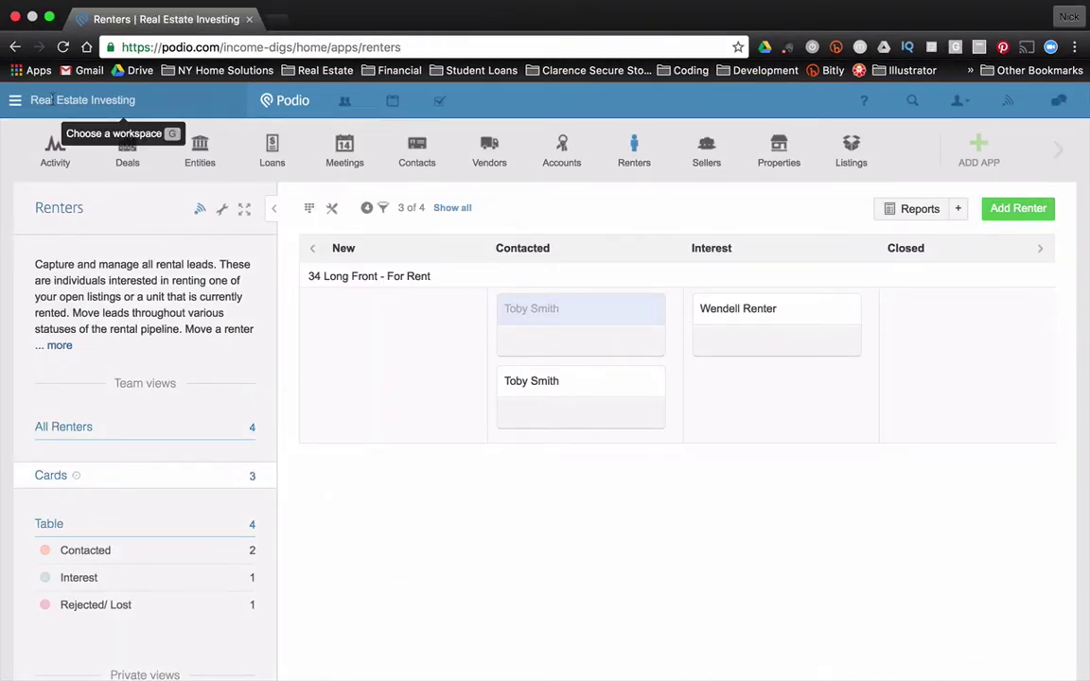
pyautogui.click(62, 48)
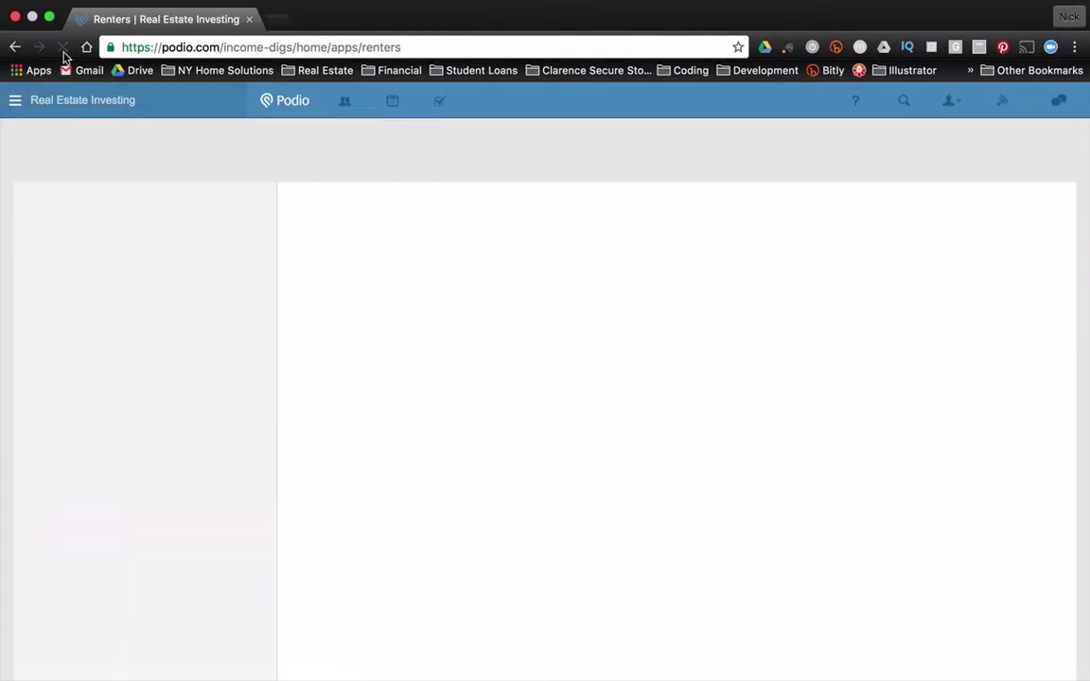